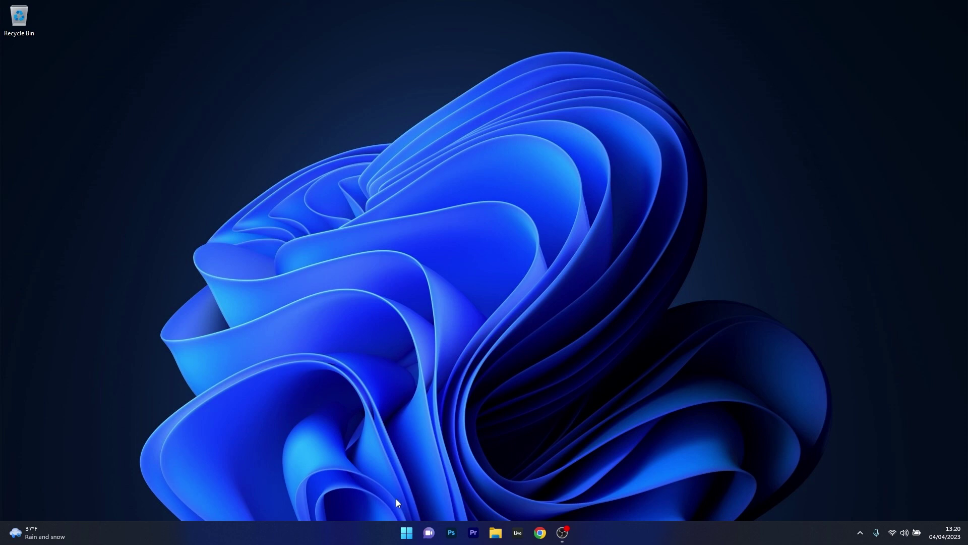
Step: Launch Command Prompt via Run as administrator from Start search, then reposition its window
click(406, 532)
text(cm)
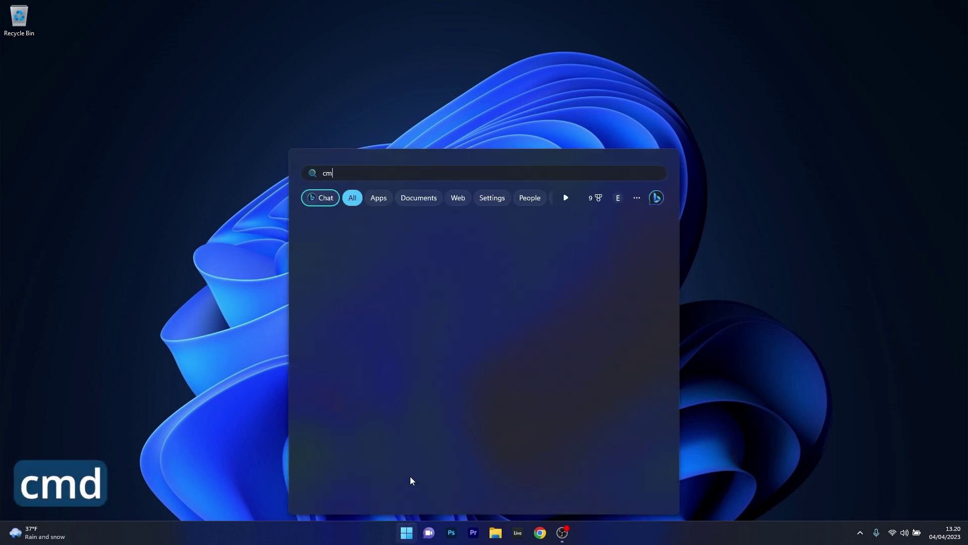
text(d)
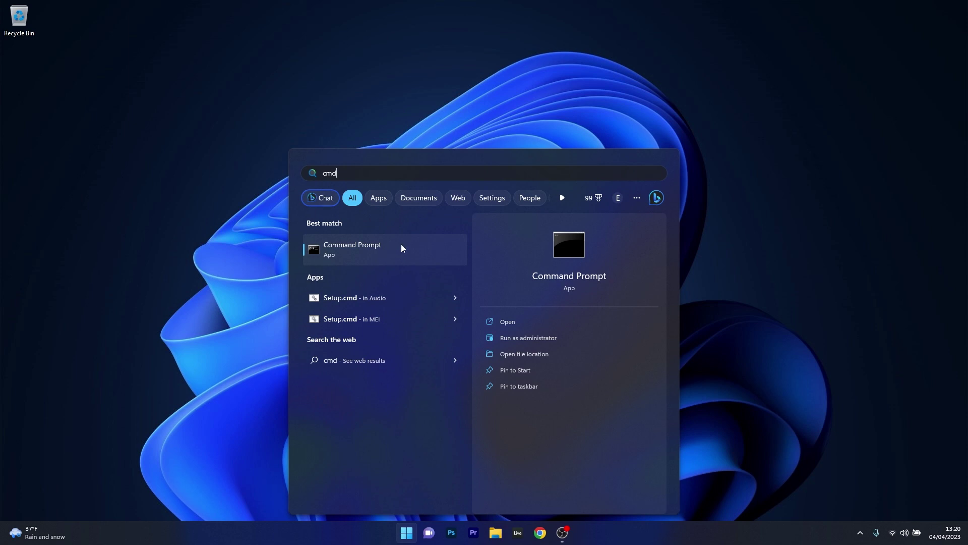
right_click(401, 245)
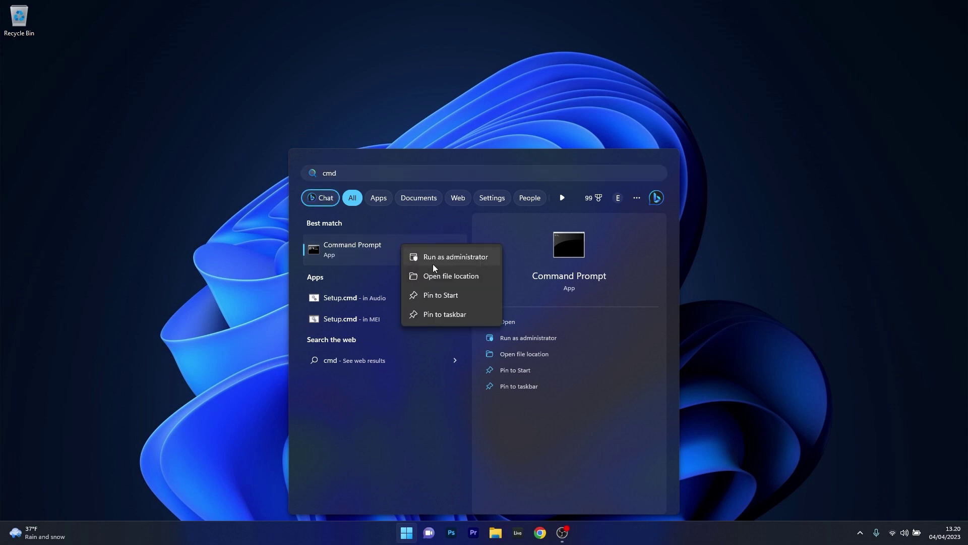
click(452, 256)
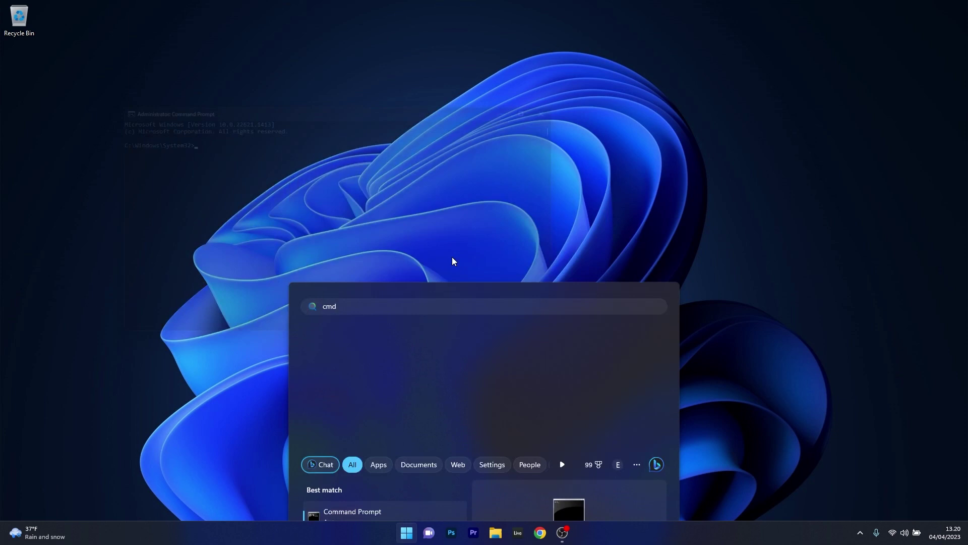
drag(338, 110, 478, 100)
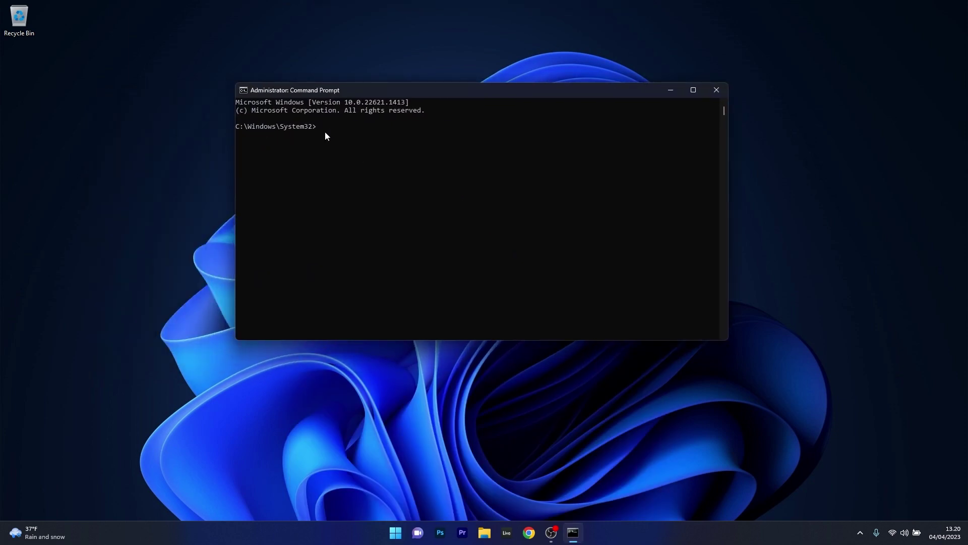
Step: Open a standard Command Prompt from Start and move it beside the admin window
click(398, 533)
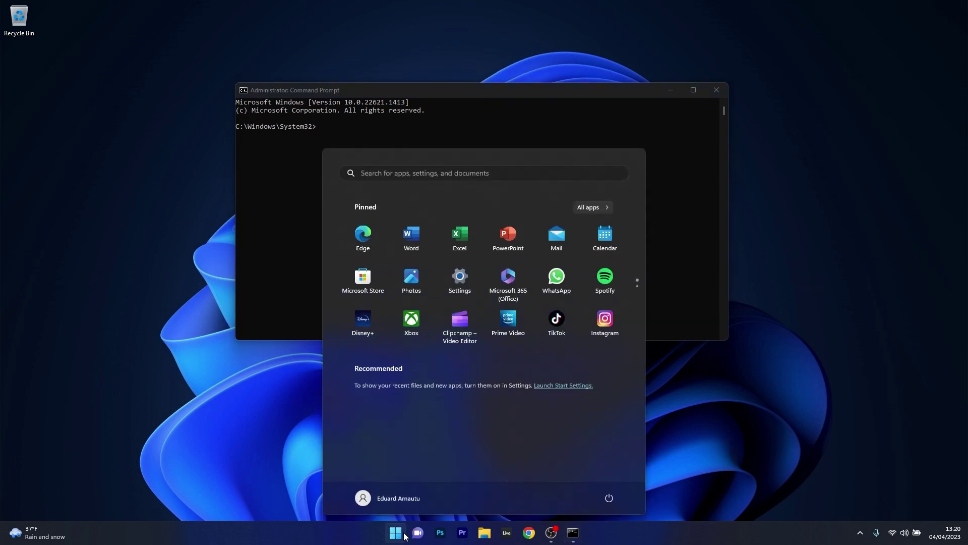
text(cmd)
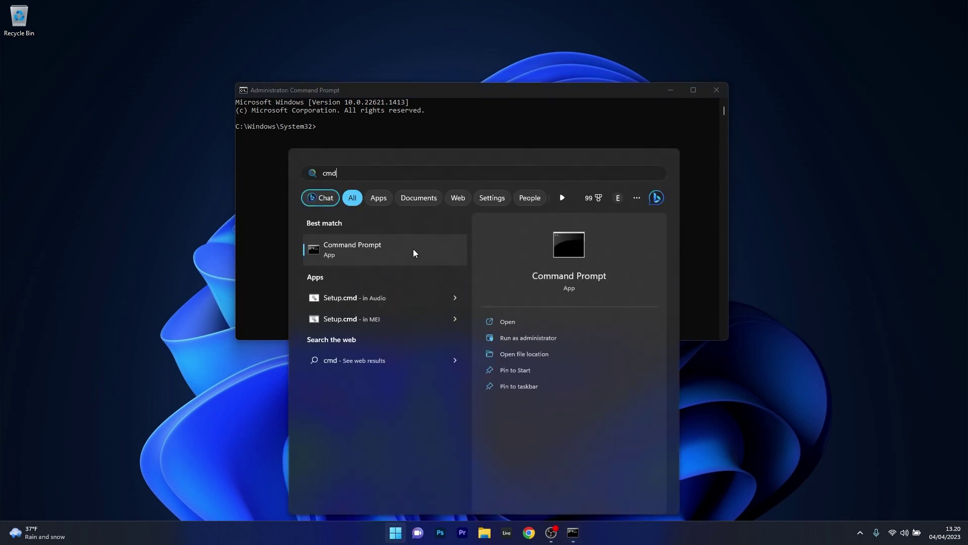
click(396, 247)
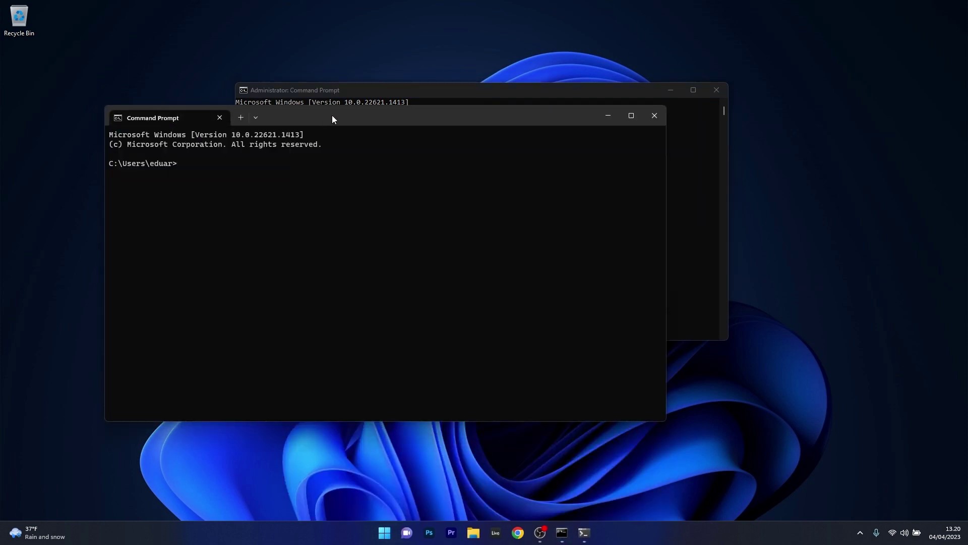
drag(332, 116, 450, 175)
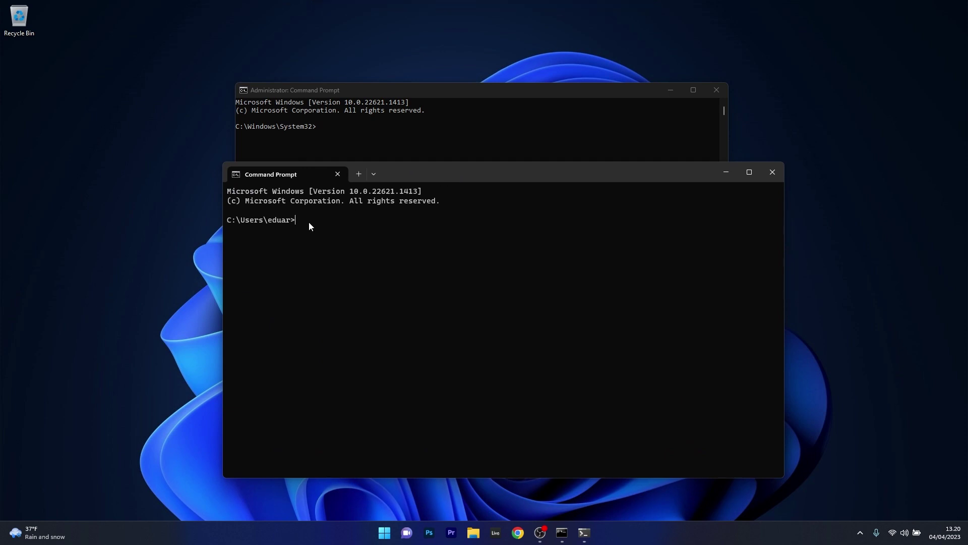
Step: Close the administrator and standard Command Prompt windows
click(355, 93)
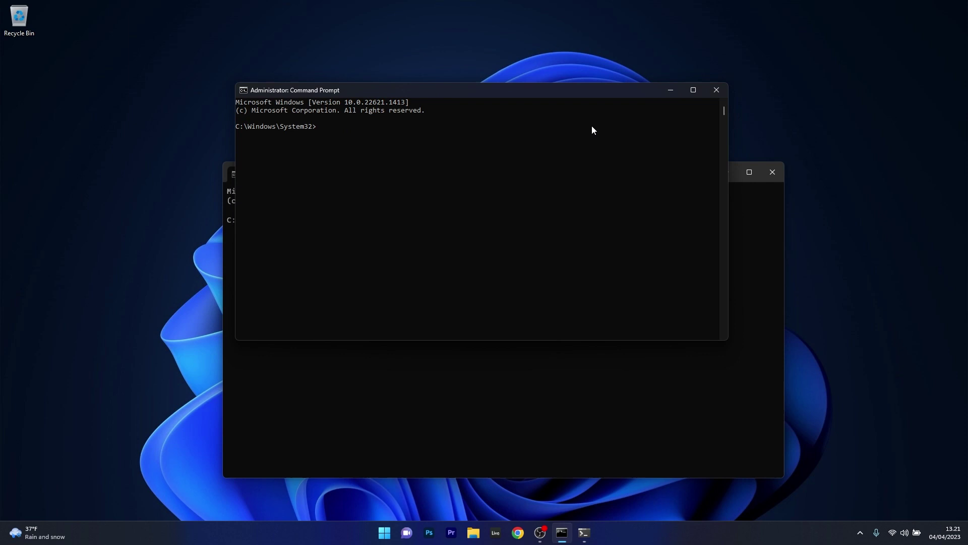
click(722, 91)
click(771, 172)
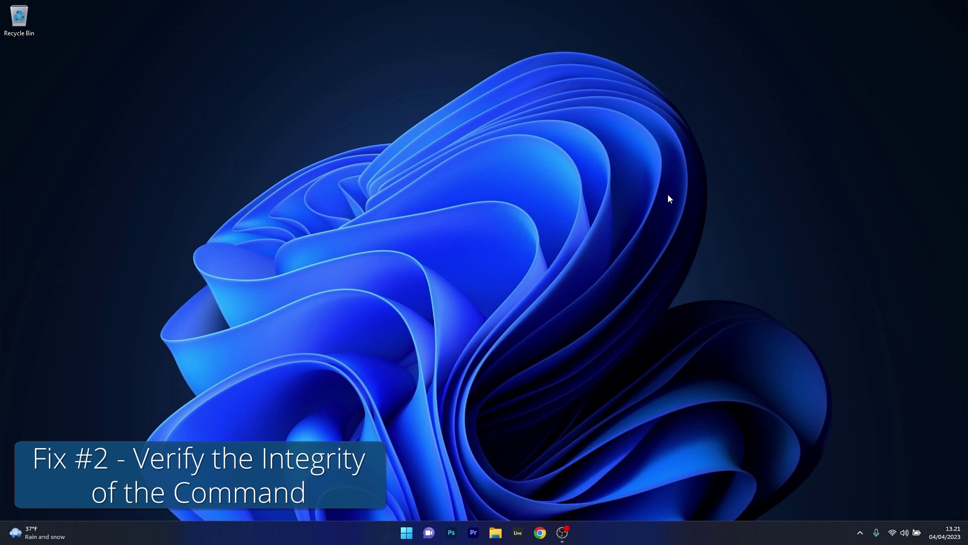
Step: Launch a new Command Prompt via Run as administrator from Start search
click(406, 533)
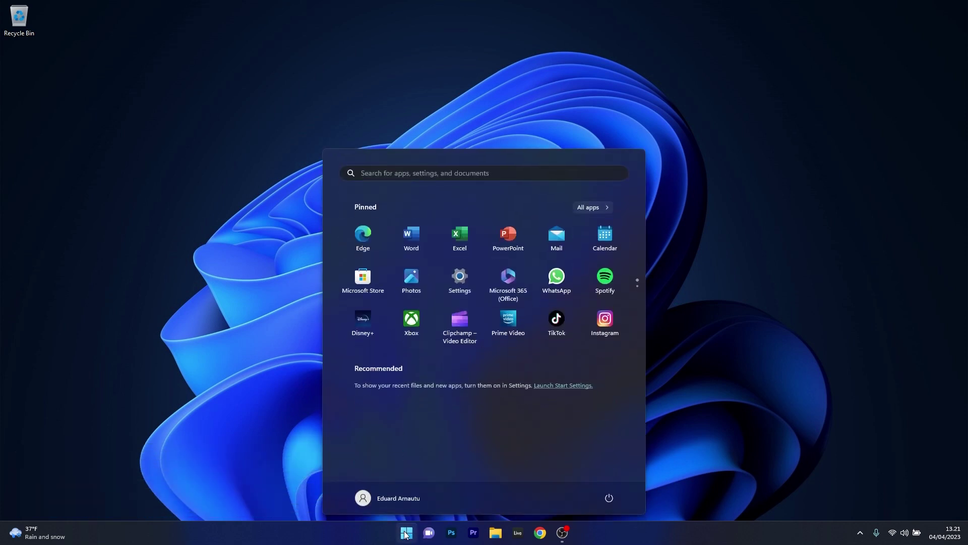
text(cmd)
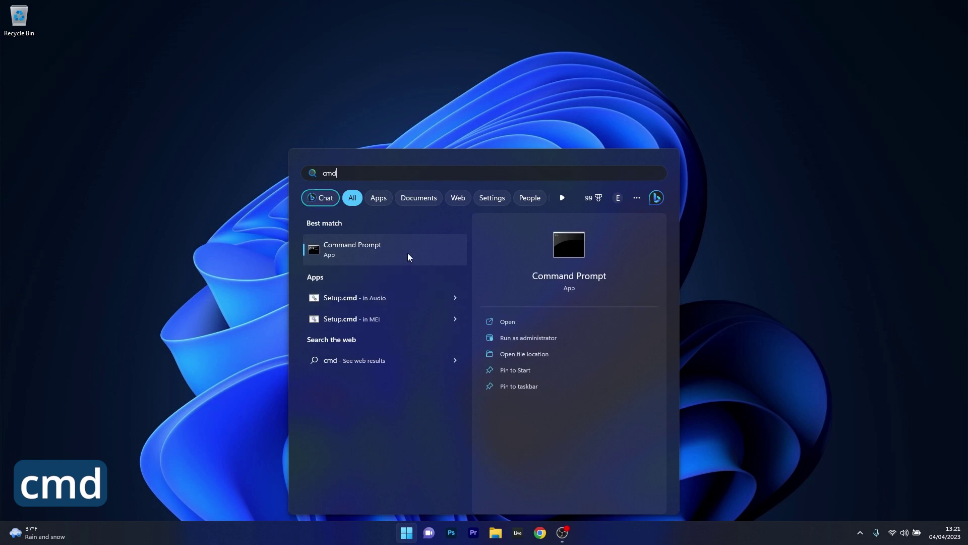
right_click(415, 243)
click(474, 258)
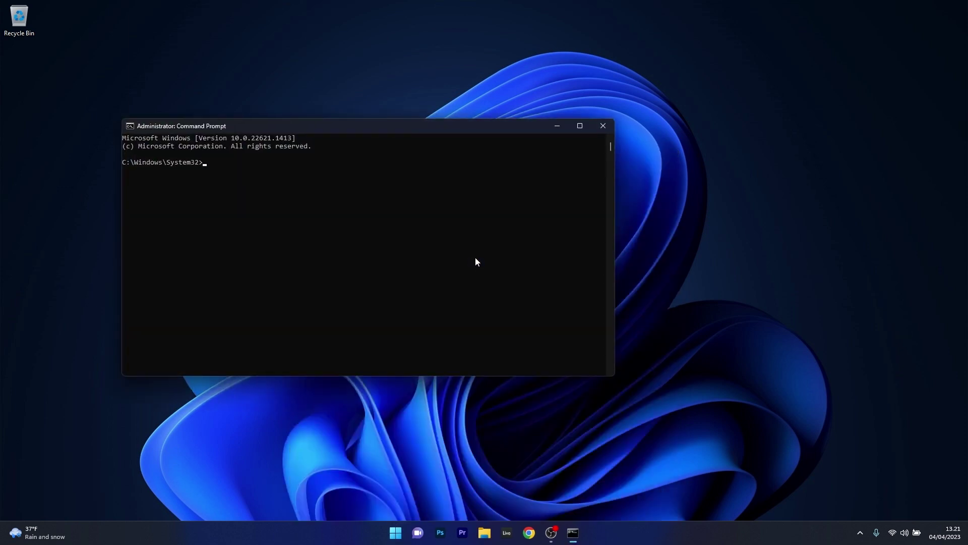
Step: Enter and tidy 'DISM.exe /Online /Cleanup-Image /RestoreHealth' at the admin prompt, then close the window
drag(424, 129, 546, 114)
text(DISM.exe /Online /Cleanup-Image /)
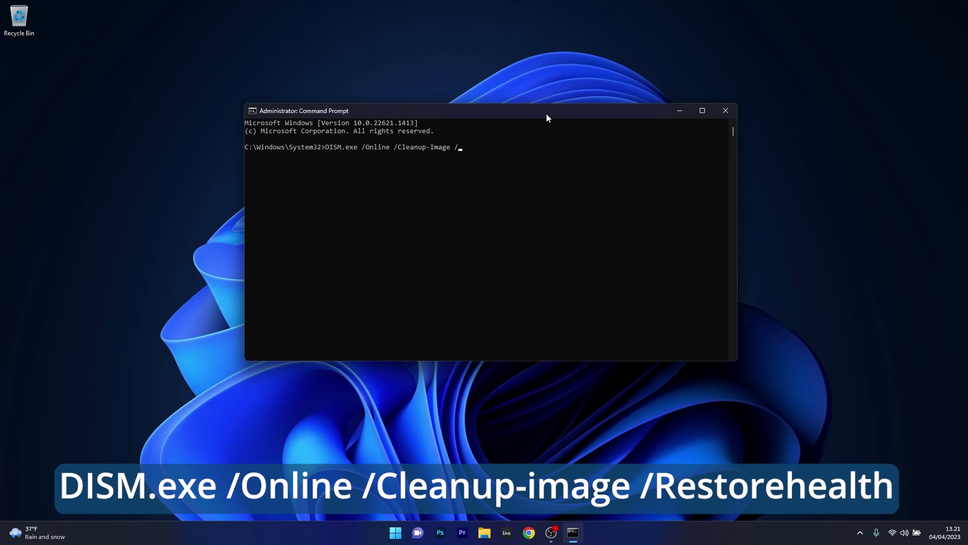
text(RestoreH)
text(ealth)
key(Left)
key(Left)
key(Left)
key(BackSpace)
key(Right)
key(Right)
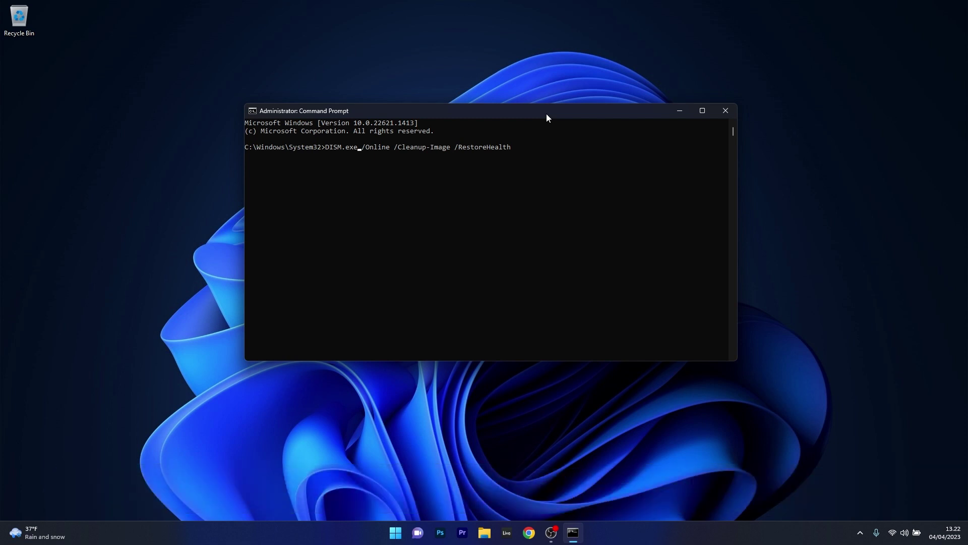
click(726, 111)
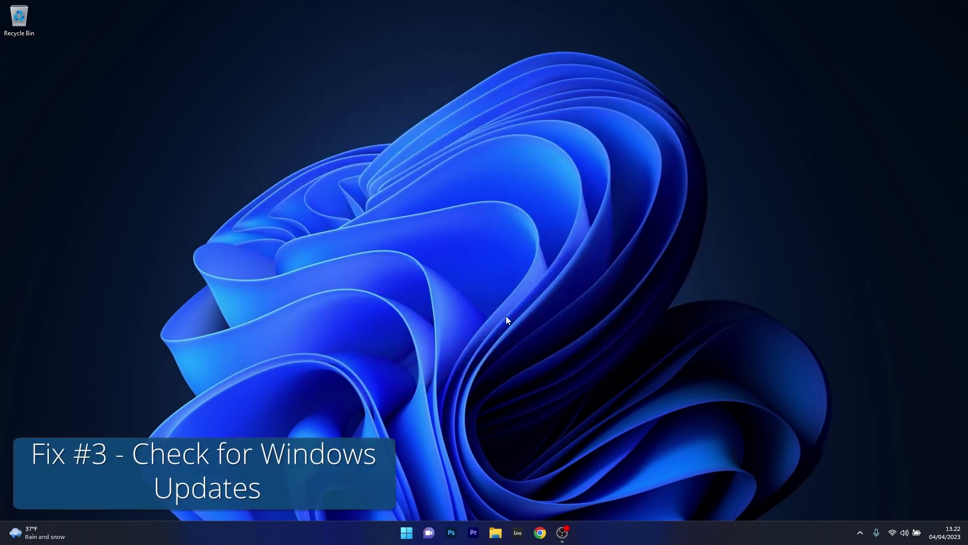
Step: Start a check for updates on the Settings Windows Update page
click(406, 532)
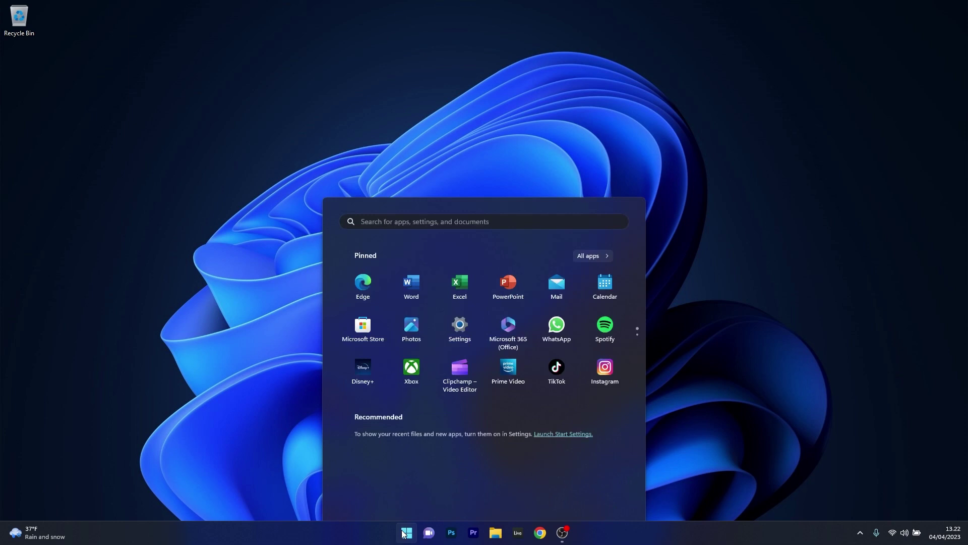
click(470, 278)
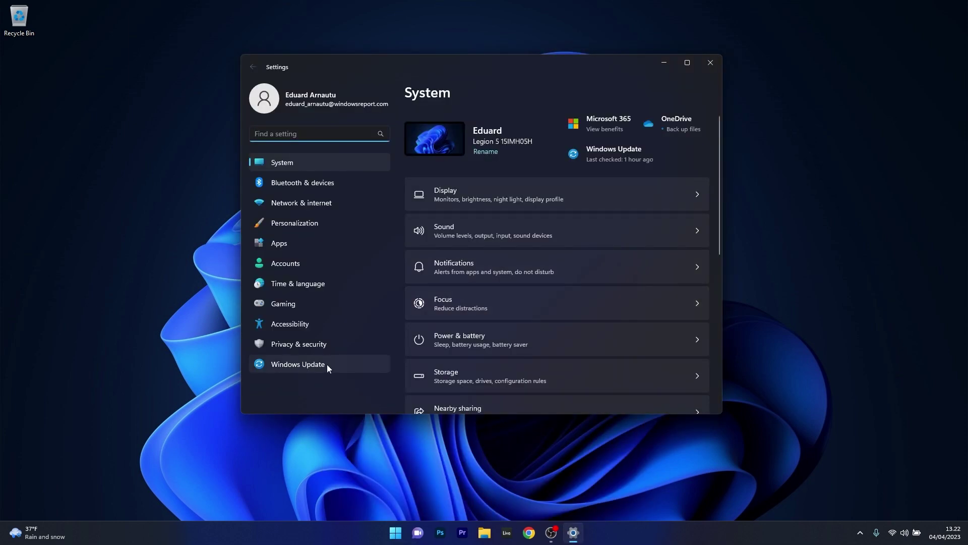
click(327, 364)
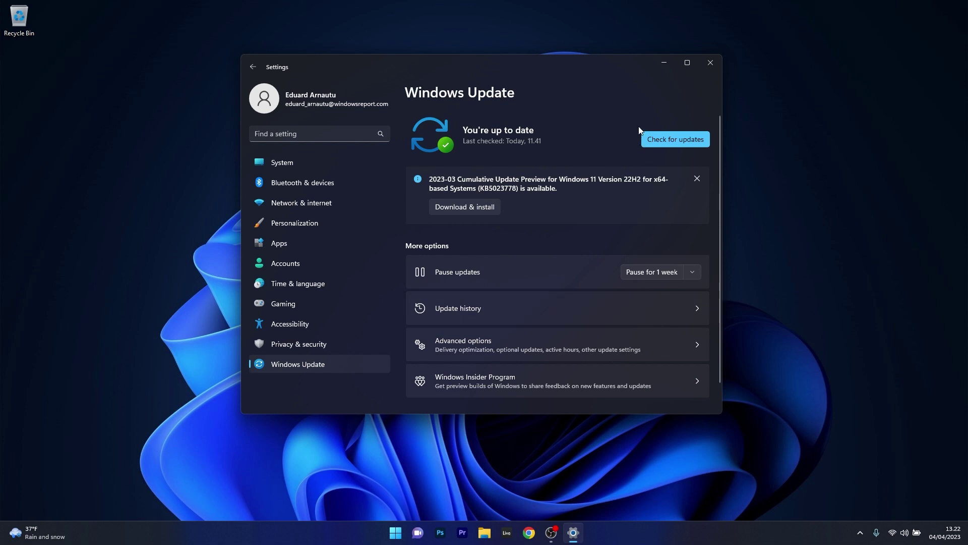
click(675, 141)
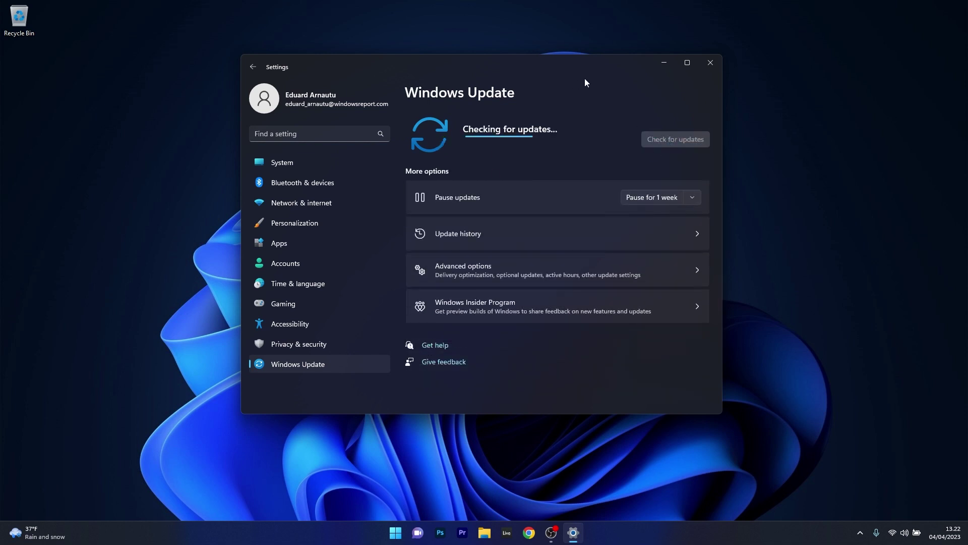
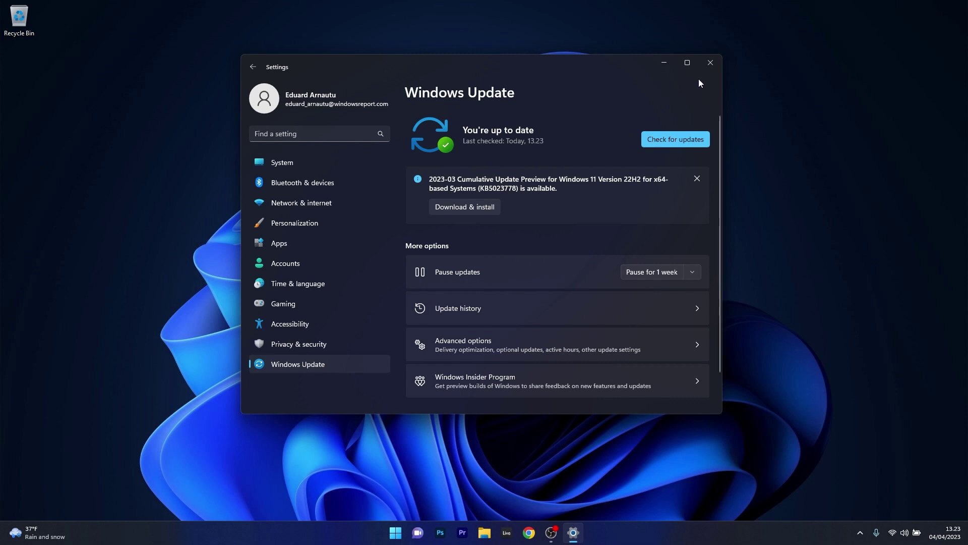
Step: Close the Windows Update settings window to return to the desktop
click(710, 64)
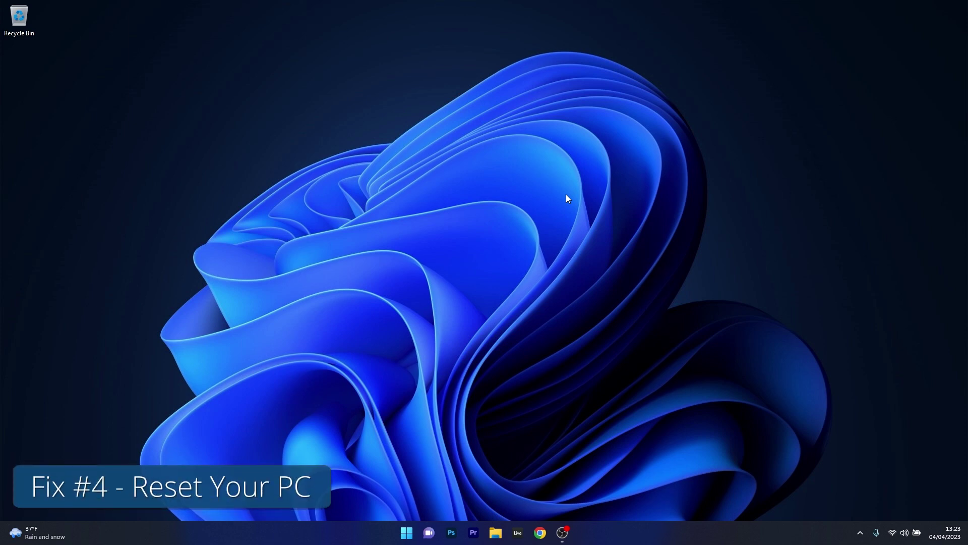
Step: Open Settings from the Start menu and go to System > Recovery
click(406, 532)
click(460, 276)
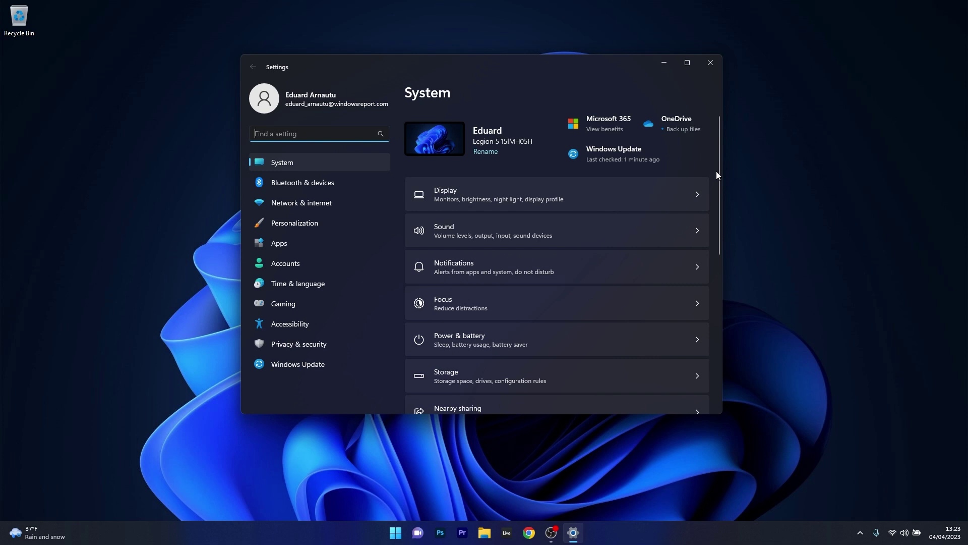
drag(718, 174, 717, 285)
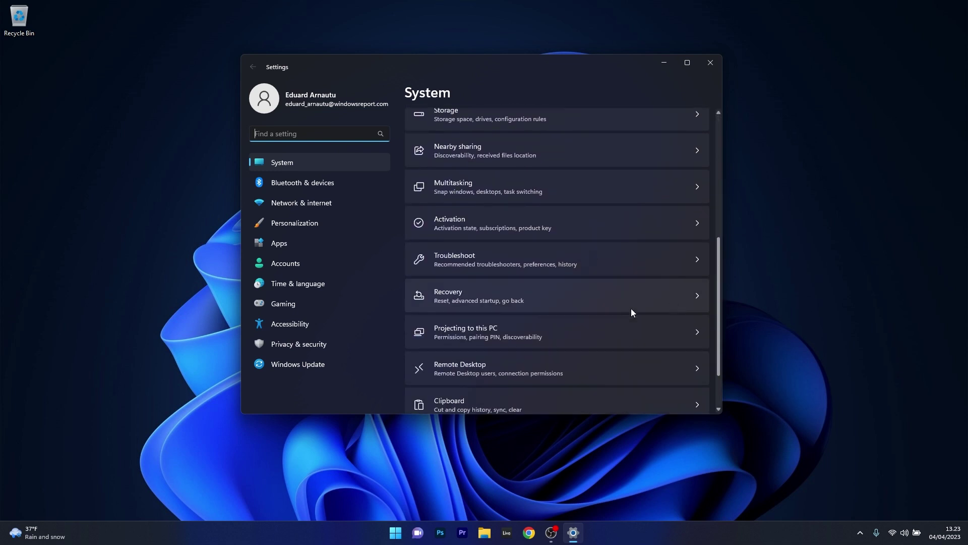
click(598, 286)
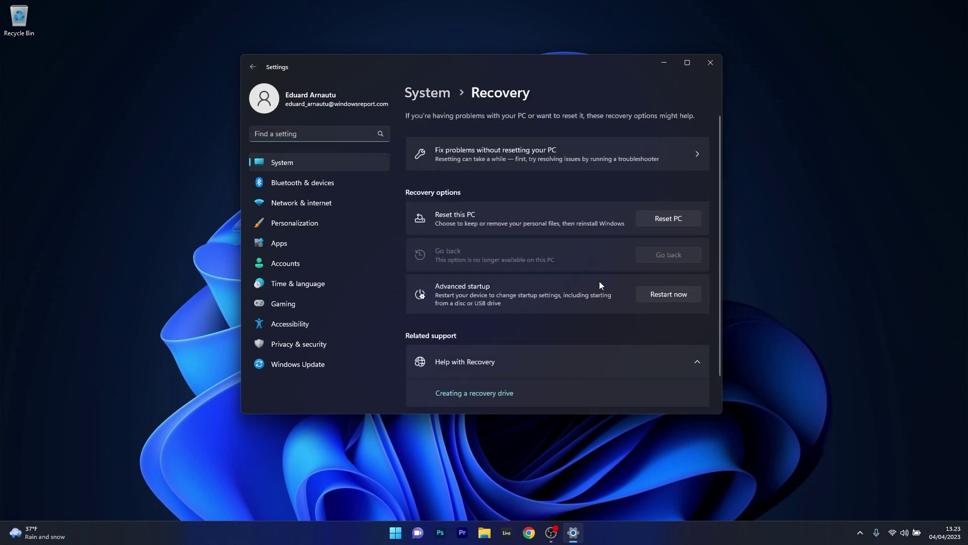
Step: Bring up the Reset this PC dialog, cancel it, and close Settings
click(678, 219)
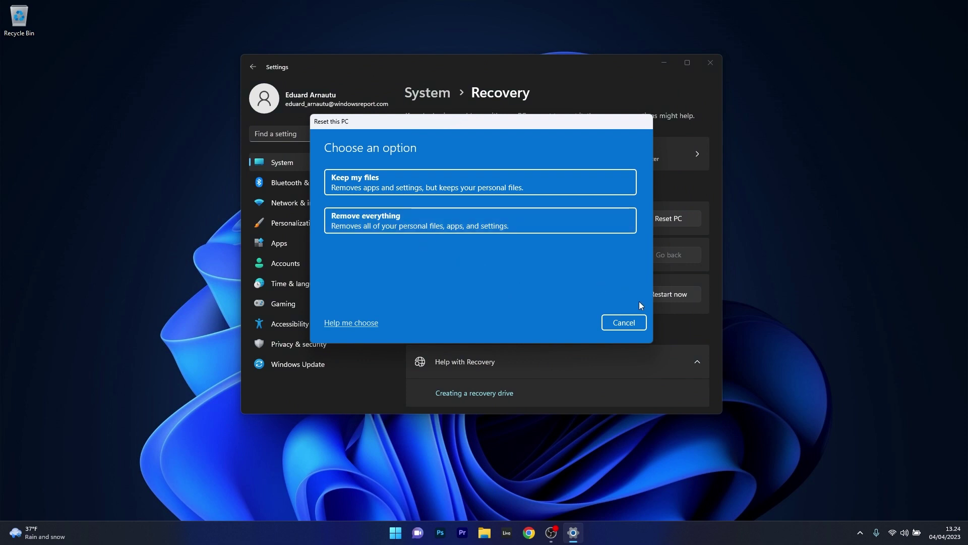
click(634, 322)
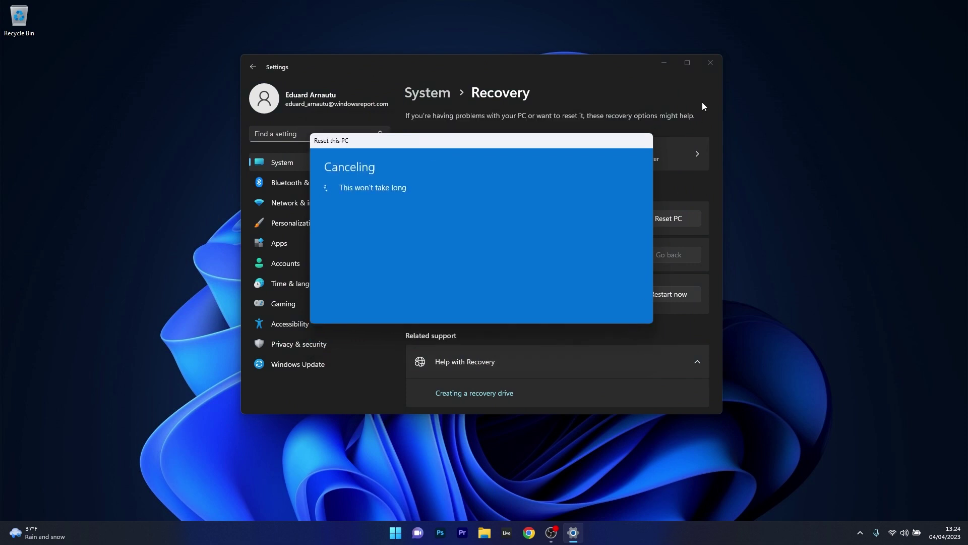
click(711, 63)
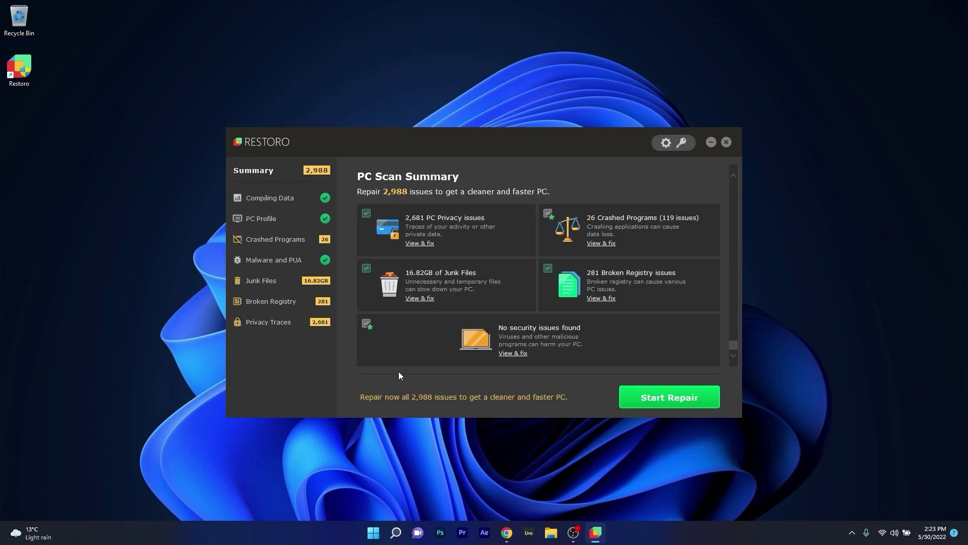
scroll(408, 349, up, 1)
scroll(412, 343, up, 3)
scroll(726, 321, up, 1)
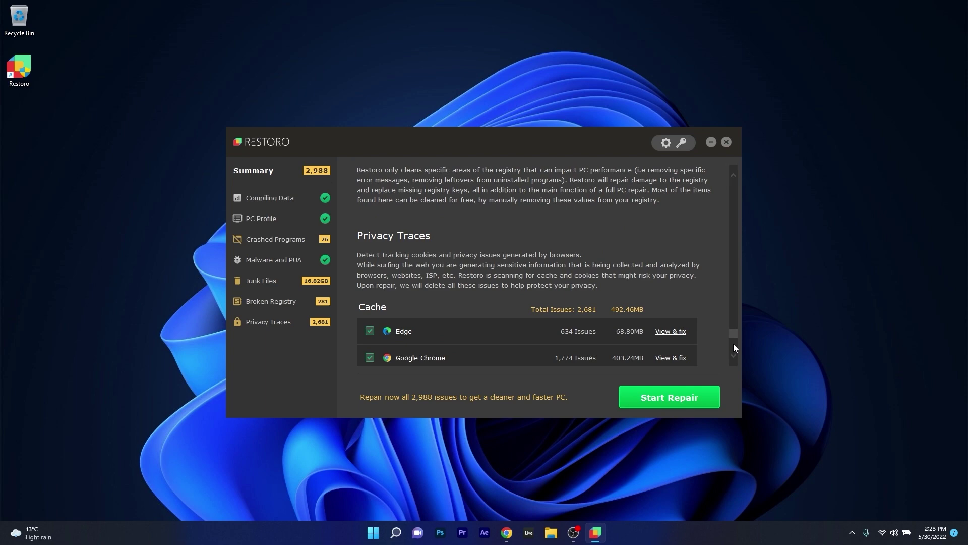
drag(733, 343, 736, 175)
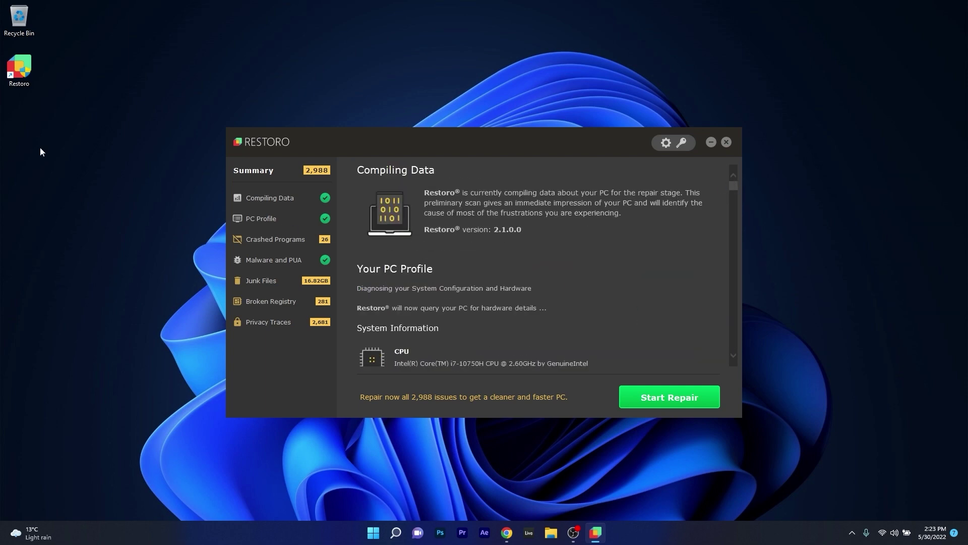
Step: Show the PC Profile hardware details in Restoro's scan summary
click(270, 225)
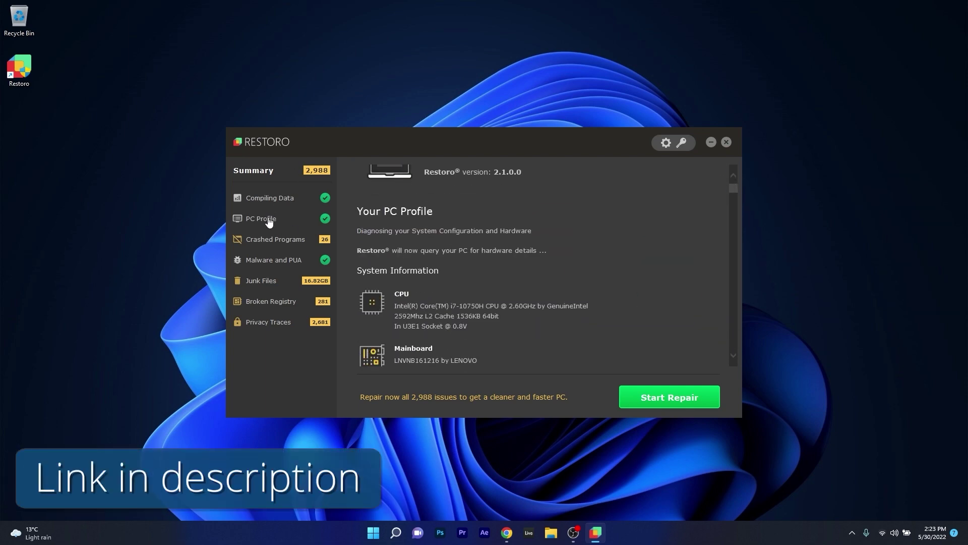